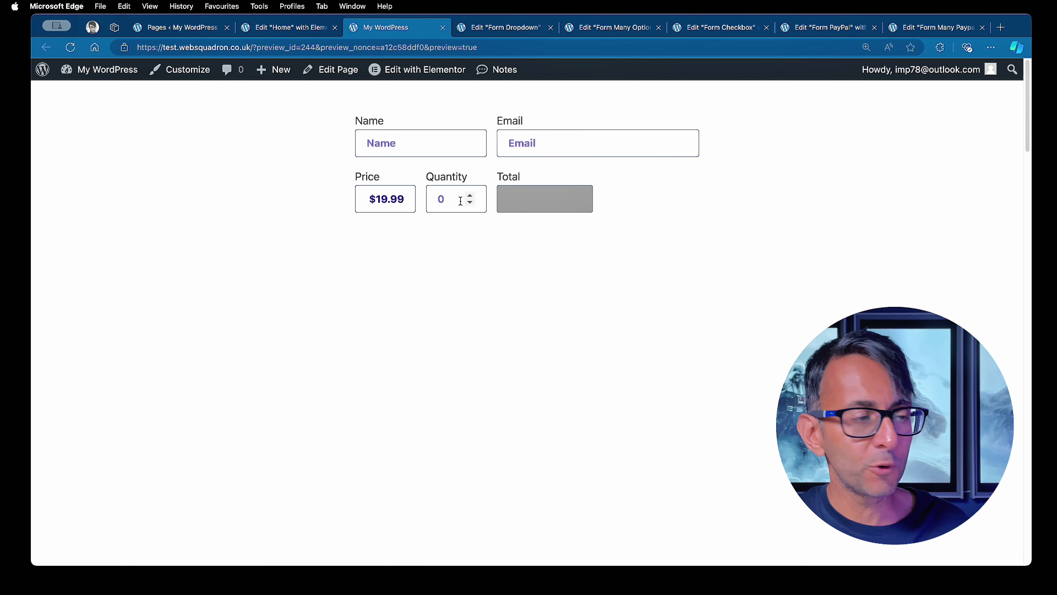
- Raise the preview Quantity to 5, confirm Total shows $99.95, then return to the Home editor
left_click(469, 195)
left_click(470, 195)
left_click(470, 196)
left_click(470, 196)
left_click(470, 195)
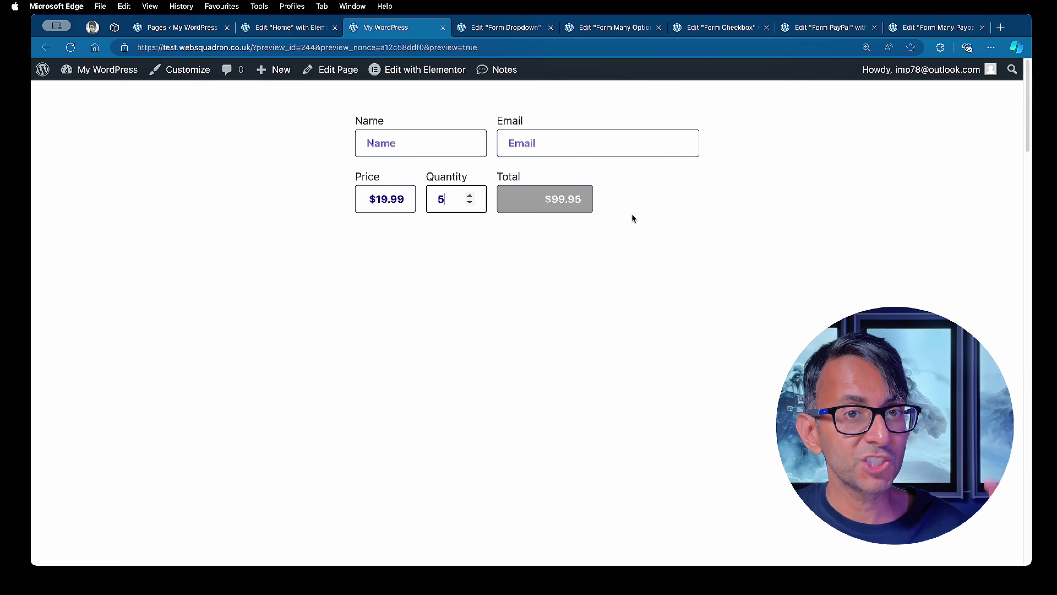
left_click(289, 27)
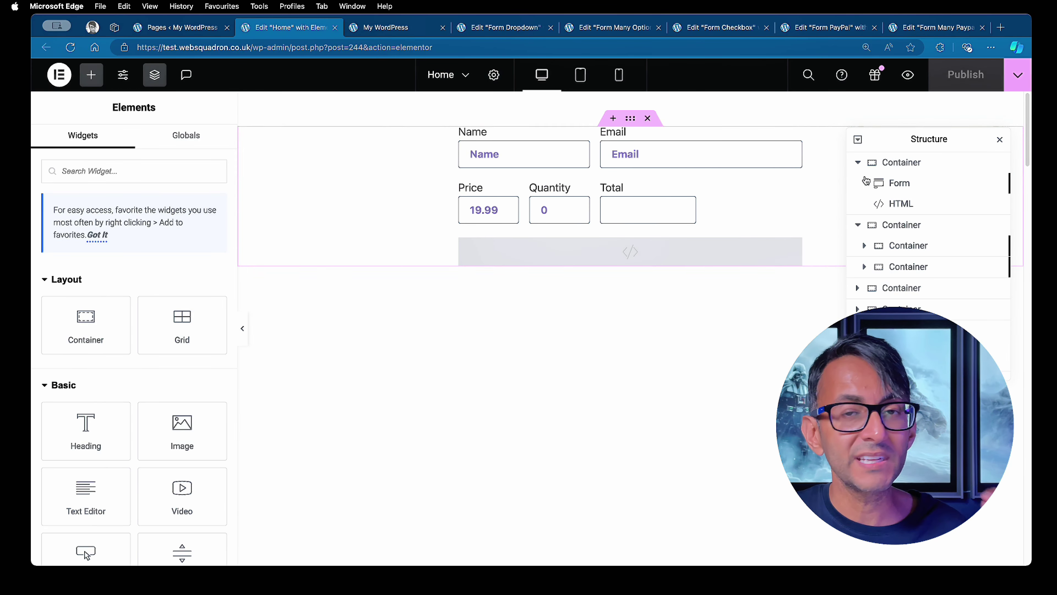
- Select the Form widget, then open the HTML widget's price/quantity/total script for editing
left_click(905, 179)
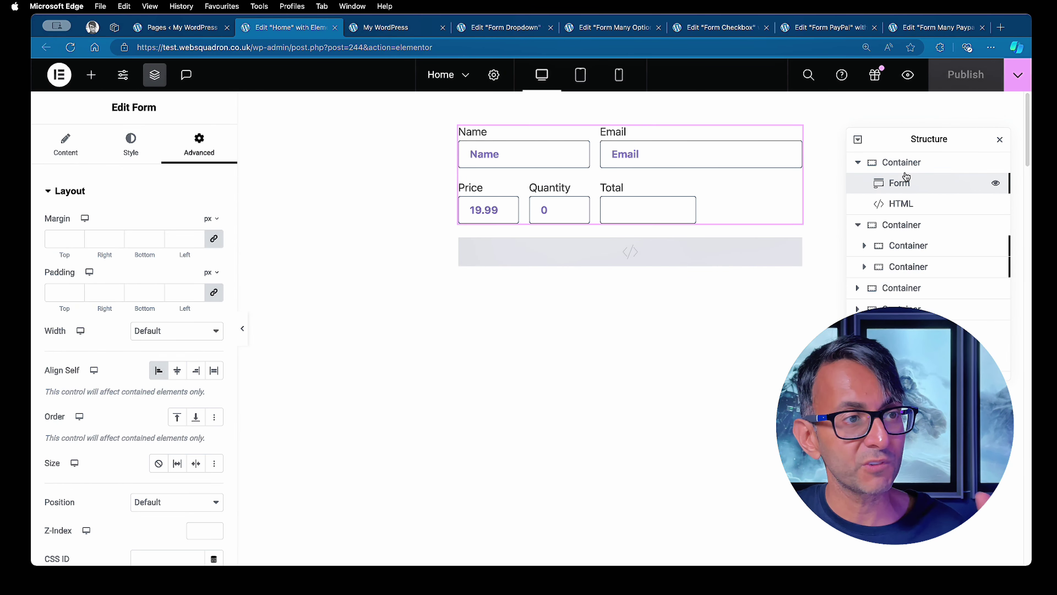
left_click(90, 149)
left_click(915, 203)
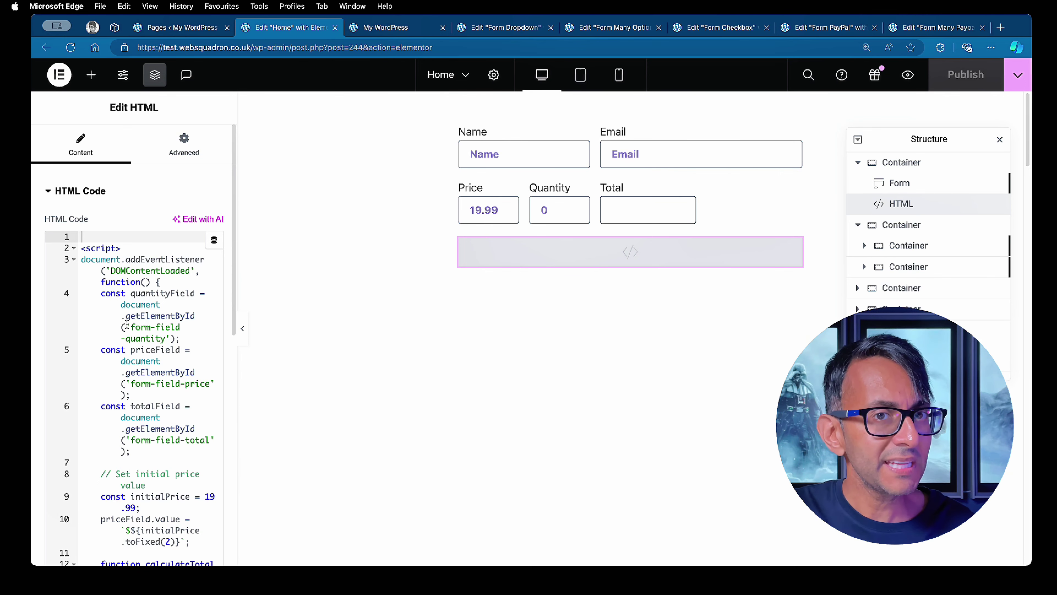
- Expand the form's Price field and check its Text type and 19.99 placeholder after previewing changes
left_click(884, 185)
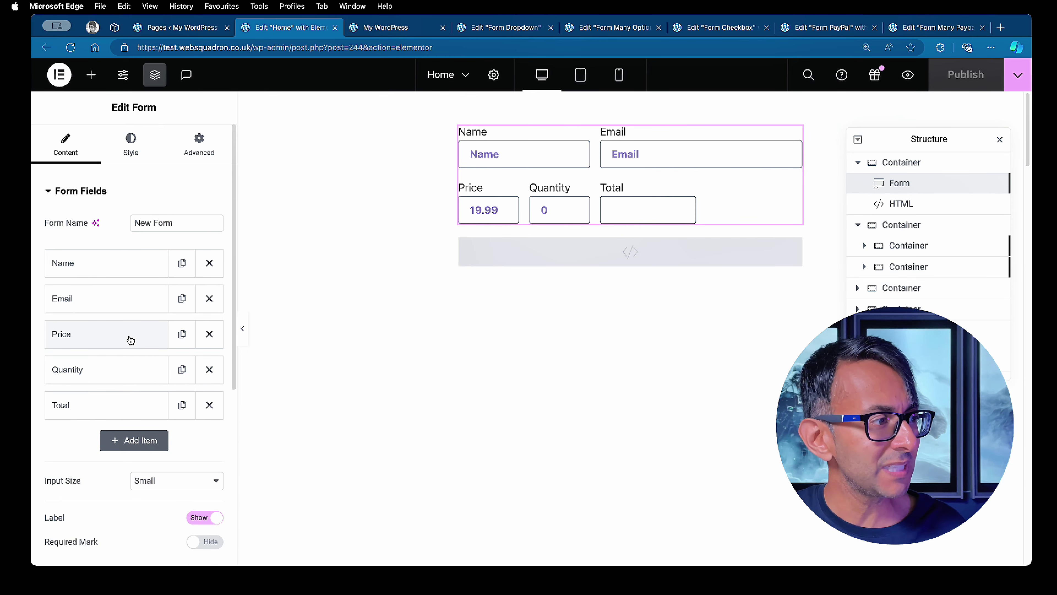
left_click(111, 341)
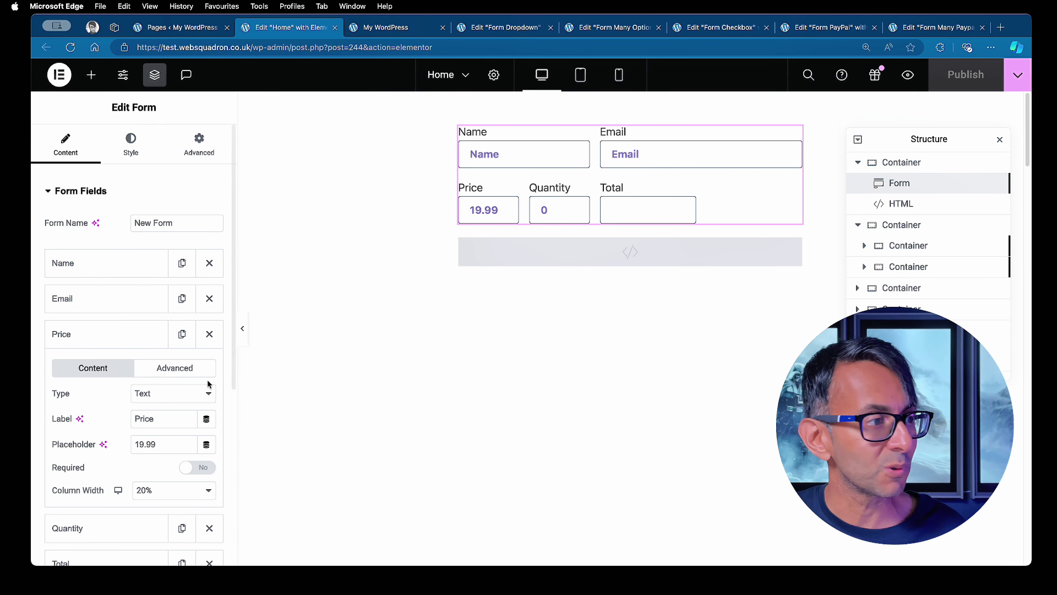
scroll(166, 353, "down", 2)
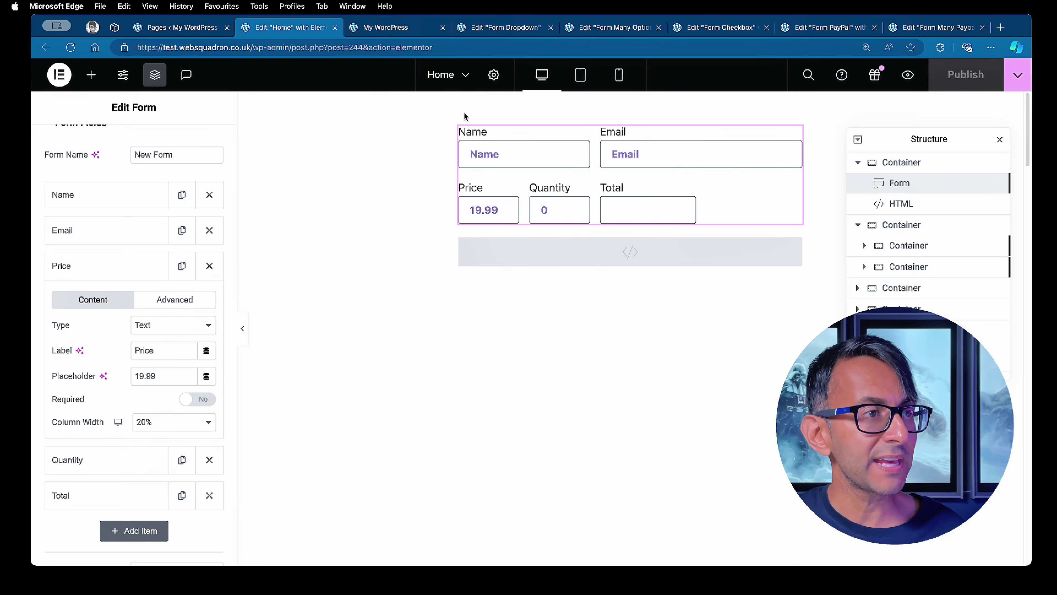
left_click(907, 74)
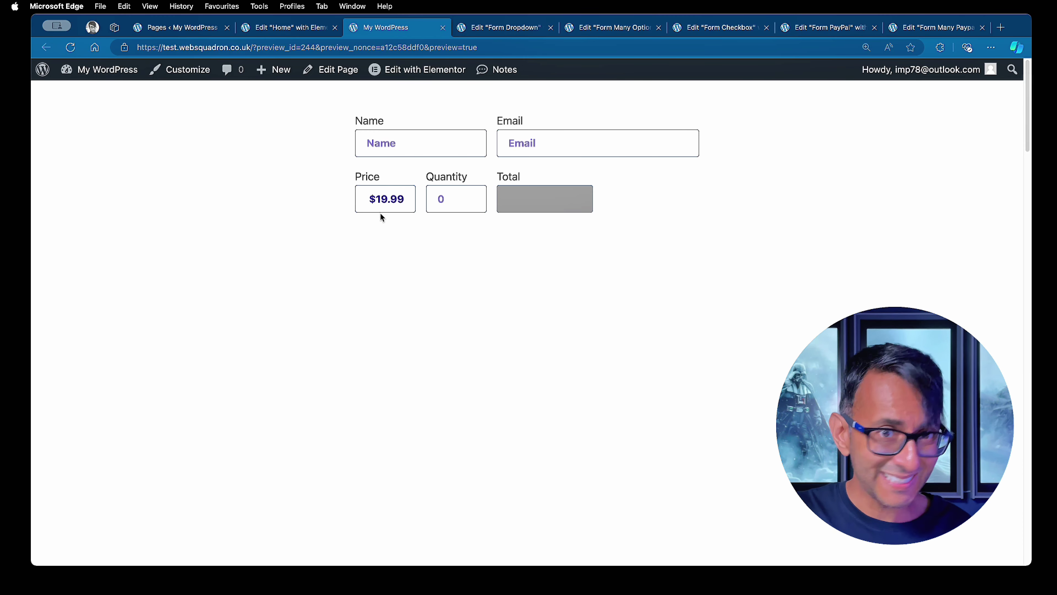
key("ctrl+shift+Tab")
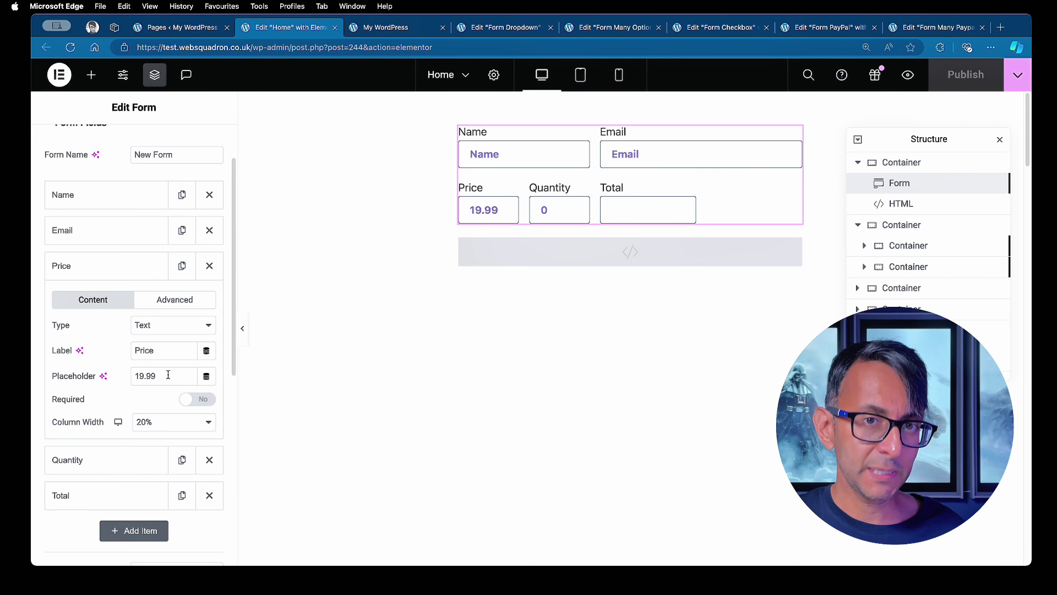
left_click_drag(168, 375, 135, 374)
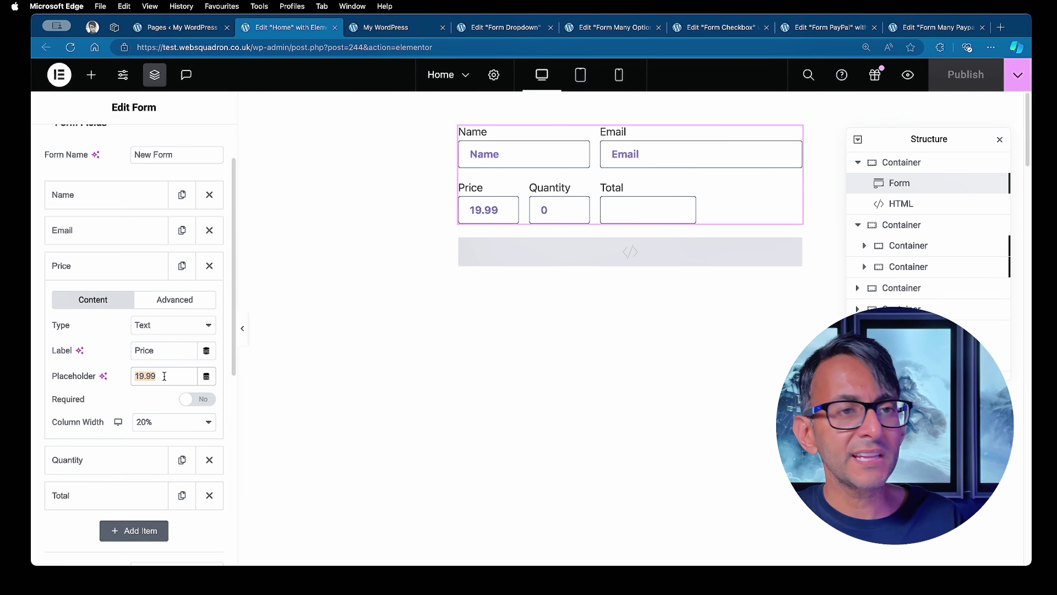
left_click(164, 376)
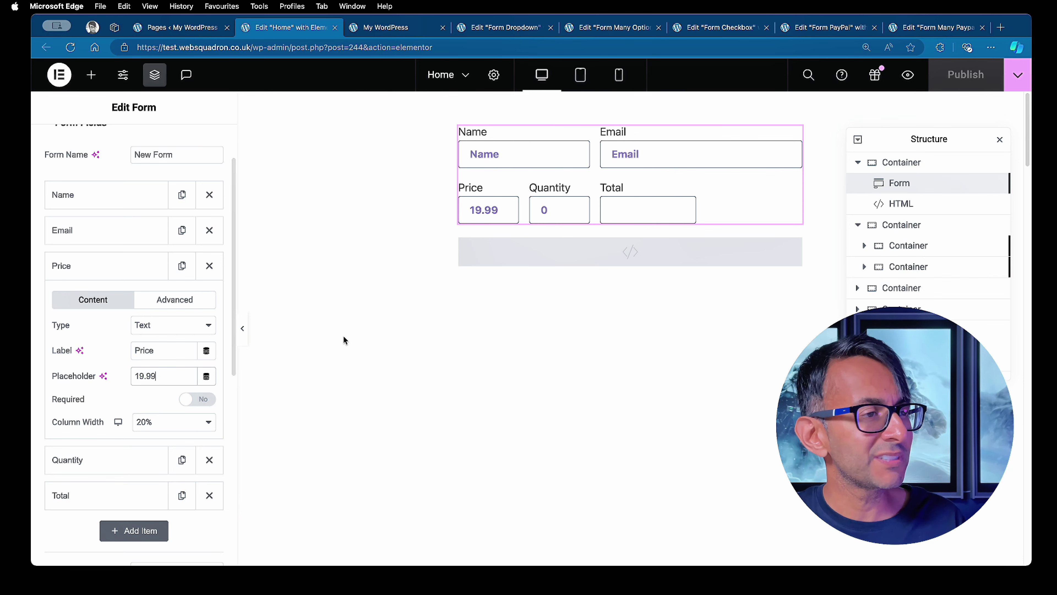
- In the live preview, check the $19.99 price and set Quantity to 3, confirming Total $59.97
left_click(407, 28)
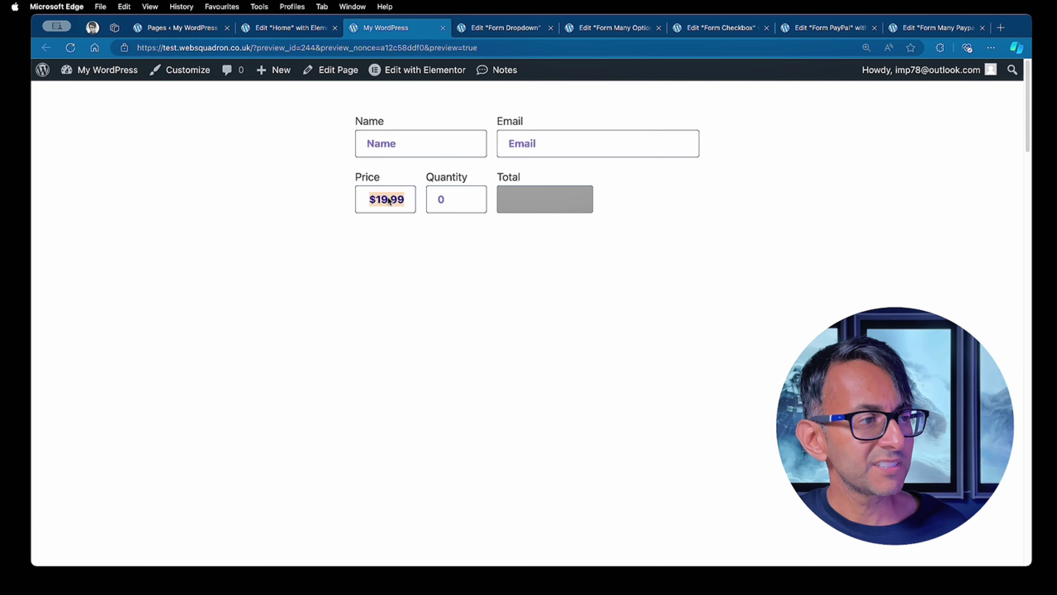
triple_click(384, 202)
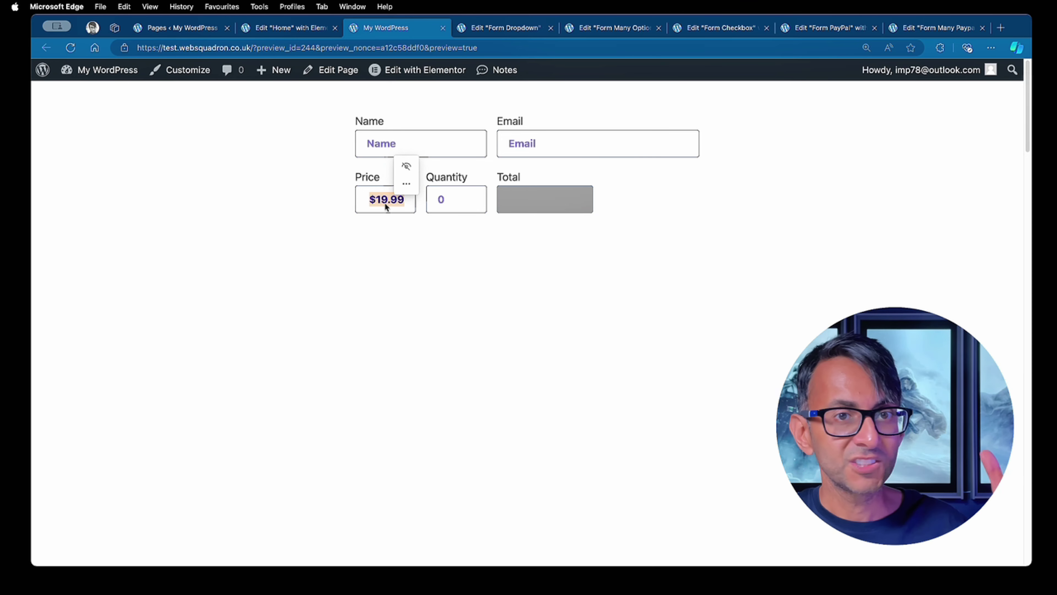
left_click(385, 202)
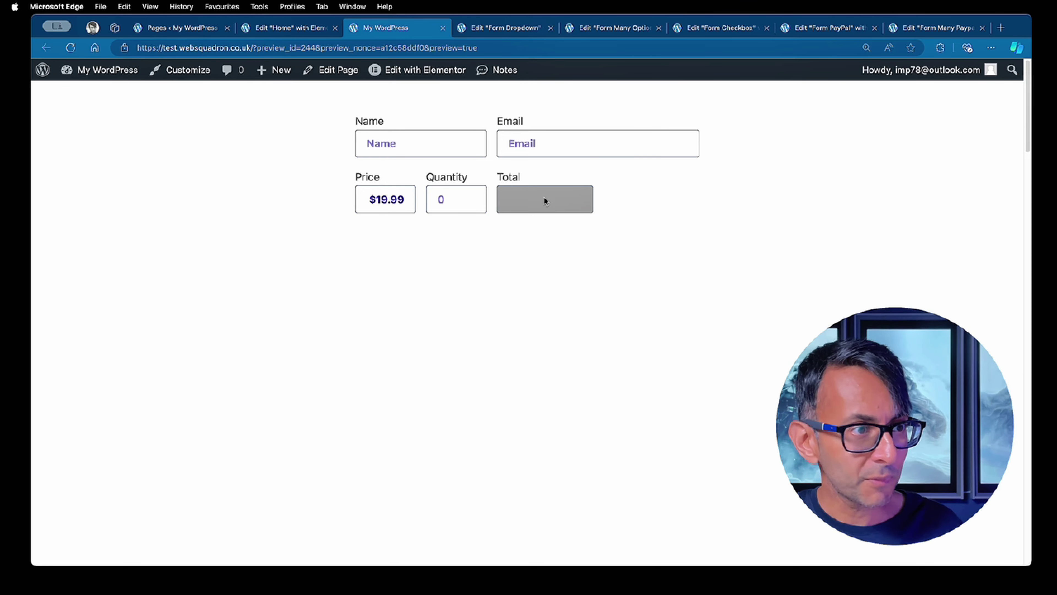
left_click(470, 196)
left_click(470, 196)
left_click(469, 196)
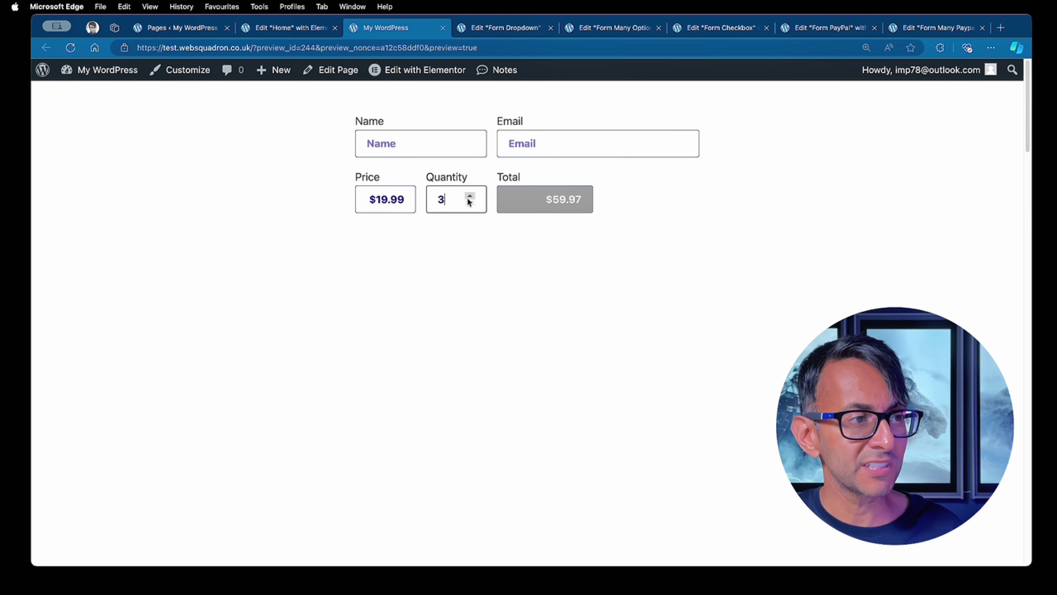
double_click(555, 200)
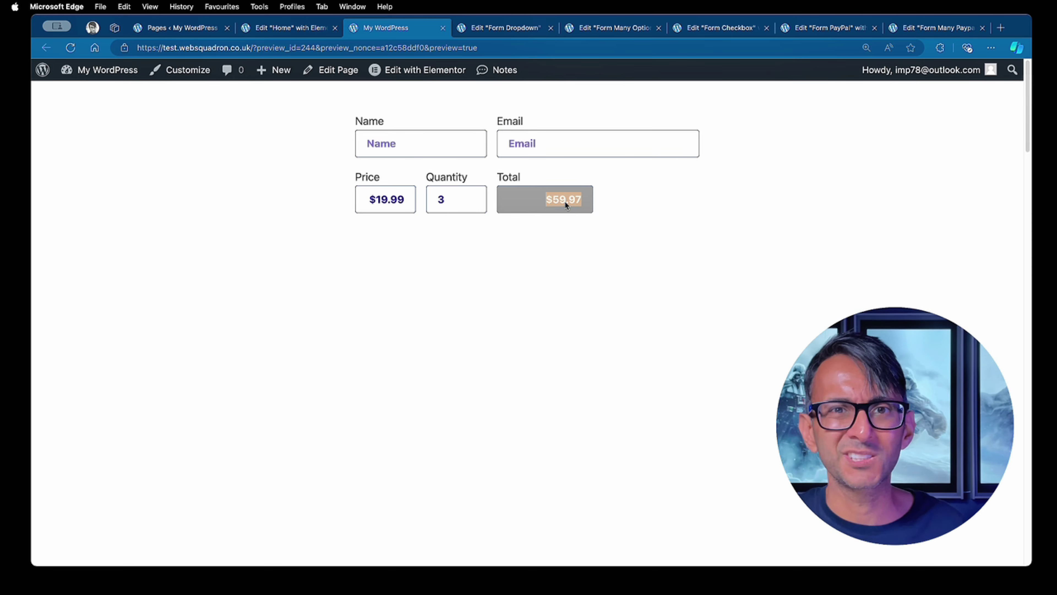
left_click(287, 27)
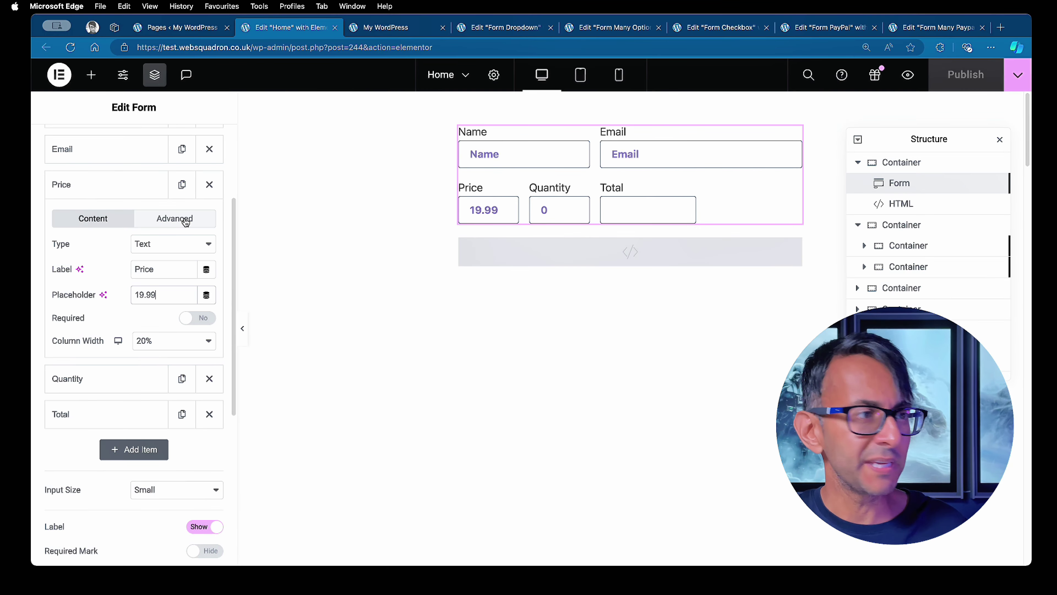
- Show the Price field's Advanced settings: ID price, shortcode [field id="price"]
left_click(186, 222)
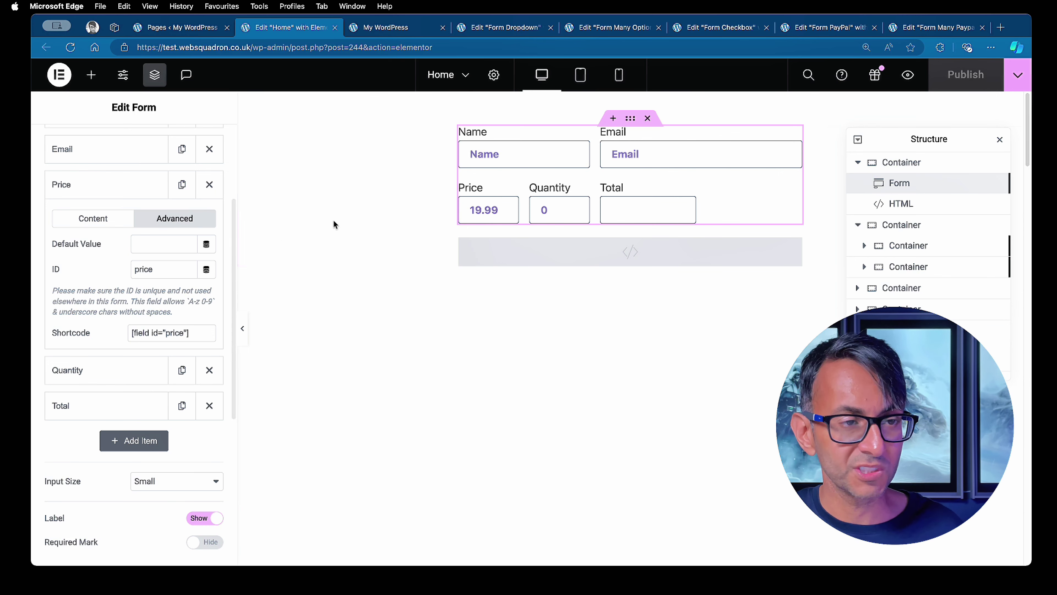
- Collapse Price and view the Quantity field's Advanced settings with ID quantity
left_click(101, 185)
left_click(102, 221)
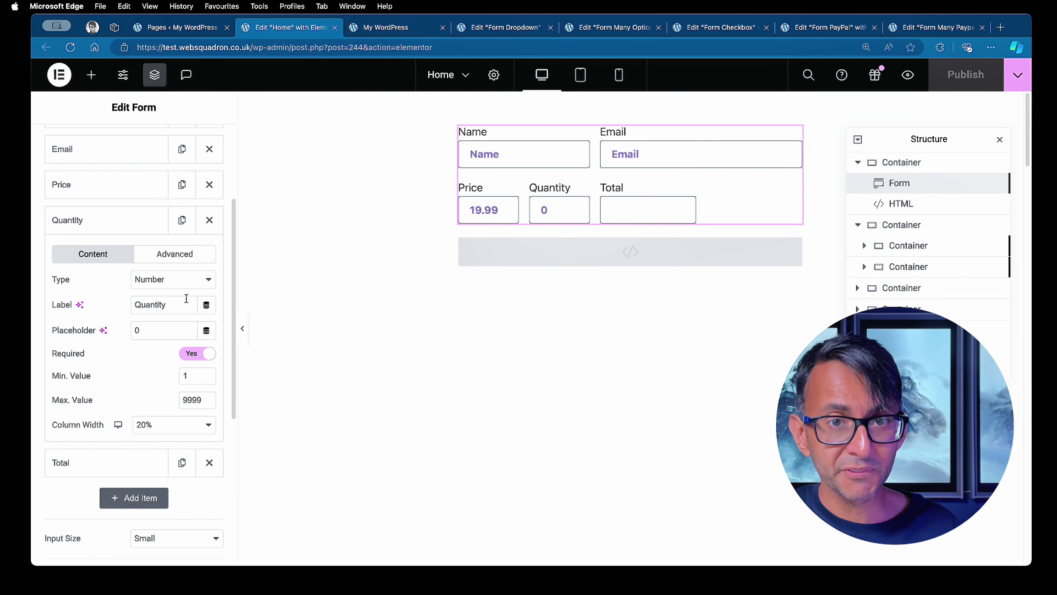
left_click(169, 255)
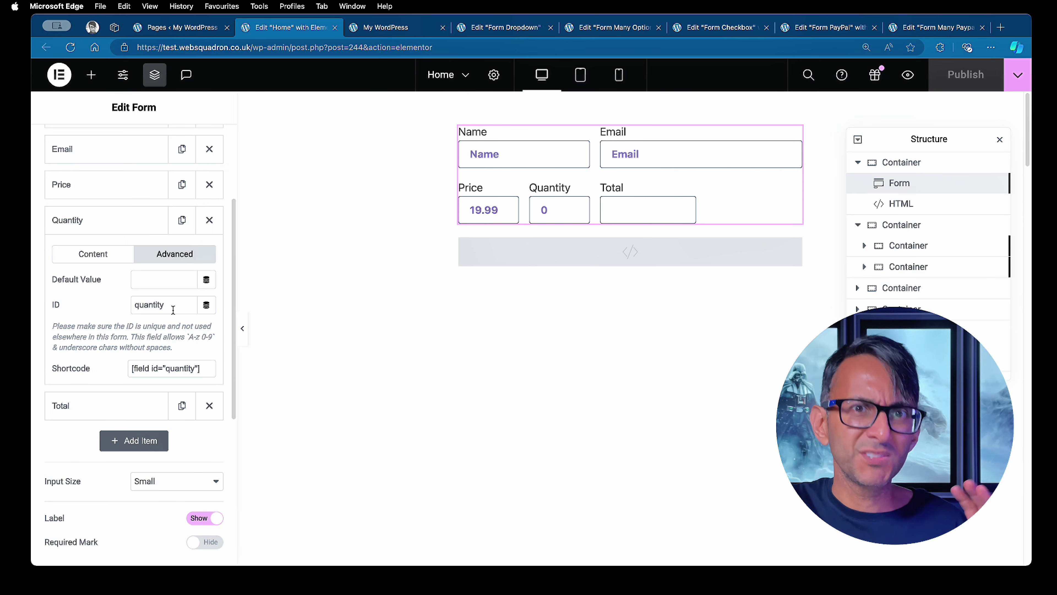
- Expand the Total field and confirm in its Advanced settings that its ID is total
left_click(136, 228)
left_click(111, 259)
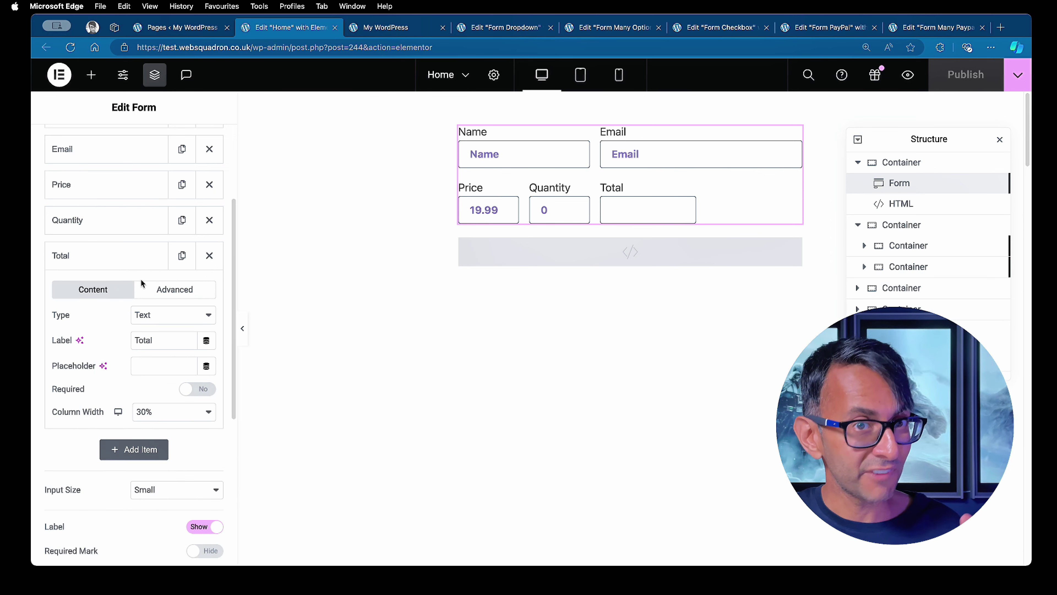
left_click(391, 27)
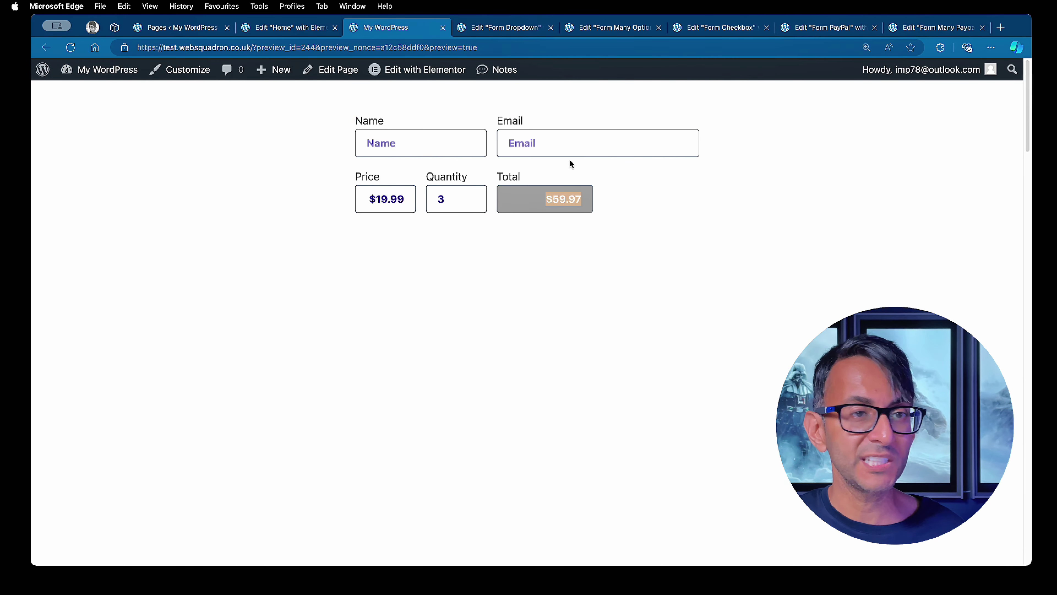
left_click(567, 227)
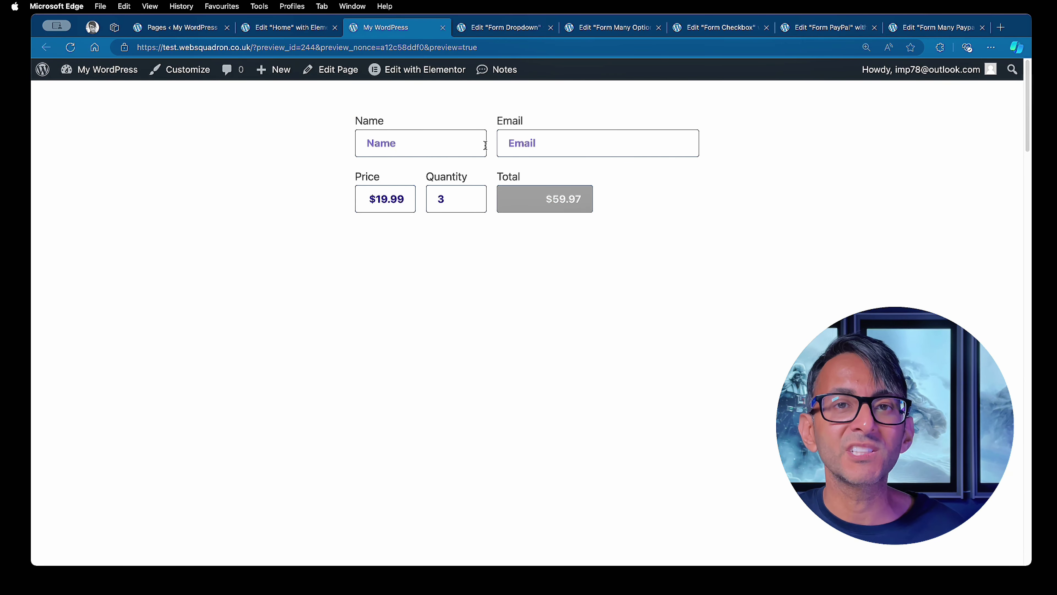
left_click(288, 27)
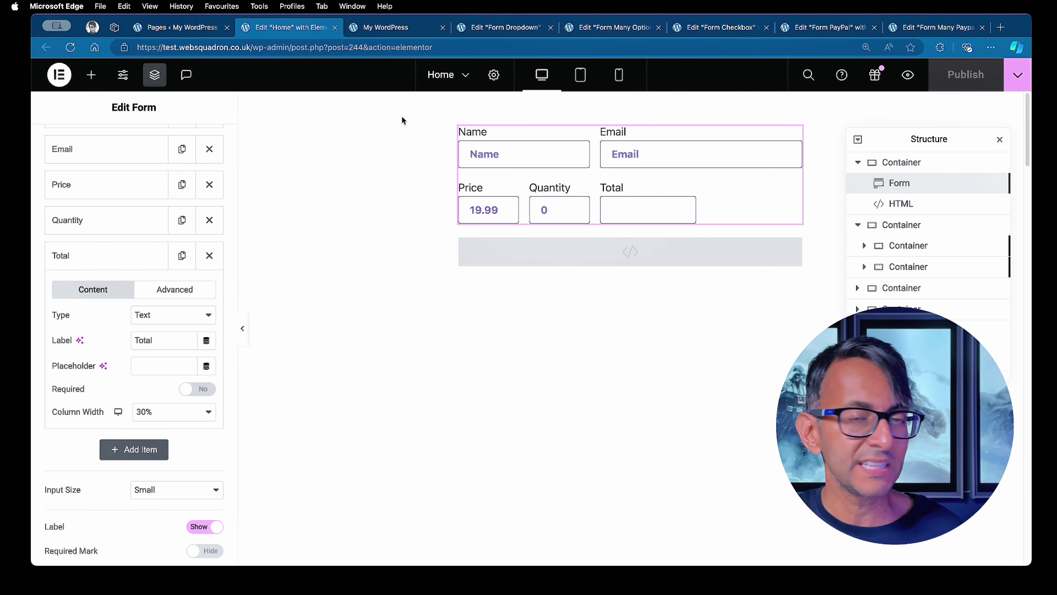
left_click(172, 291)
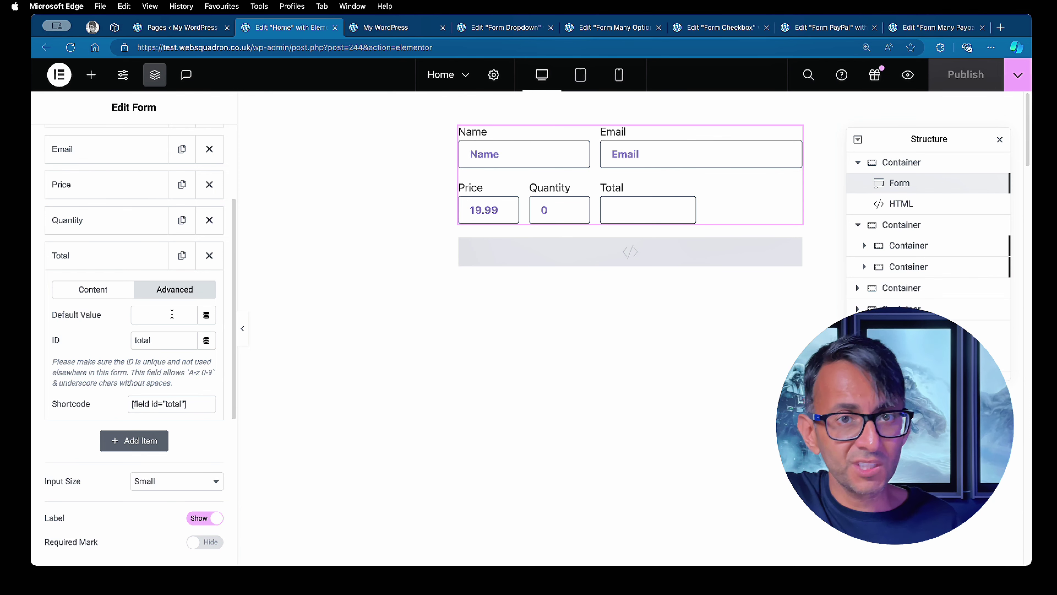
scroll(175, 381, "down", 3)
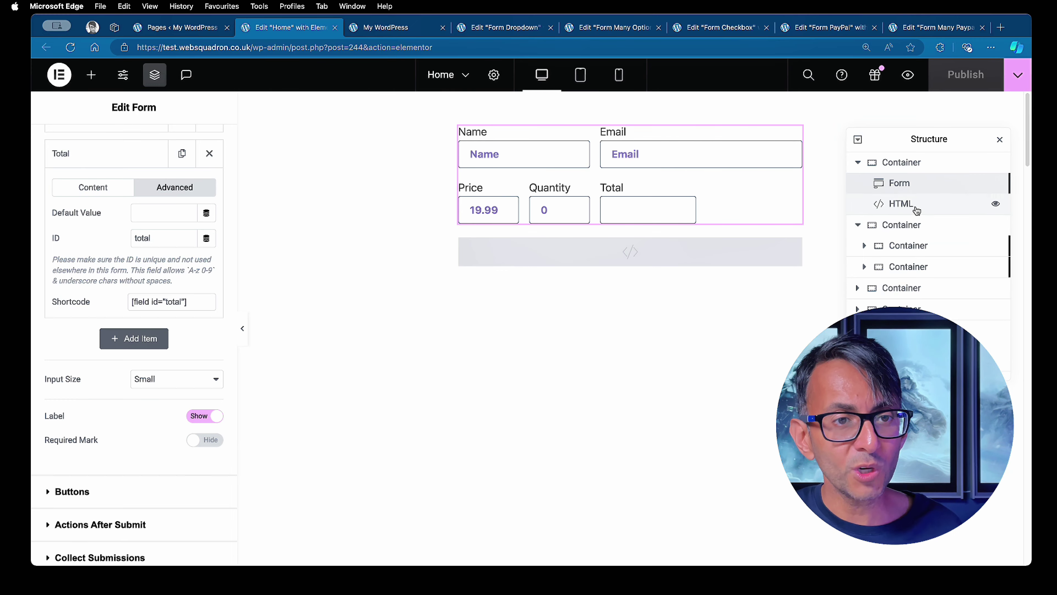
- Open the HTML widget, widen the panel, and review the 19.99 price and quantity-minimum-1 script lines
left_click(901, 204)
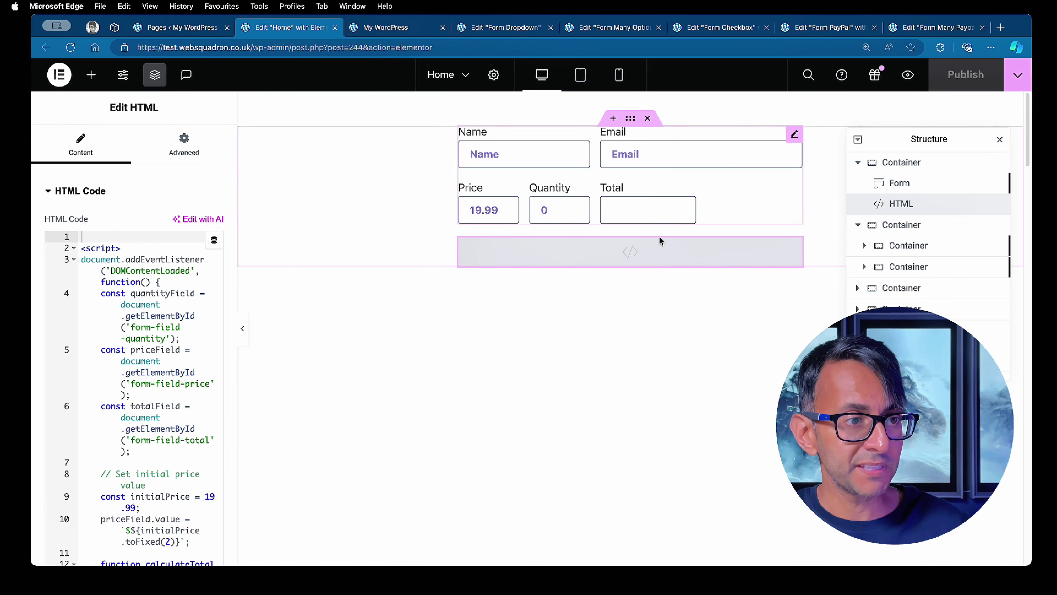
left_click_drag(235, 292, 428, 293)
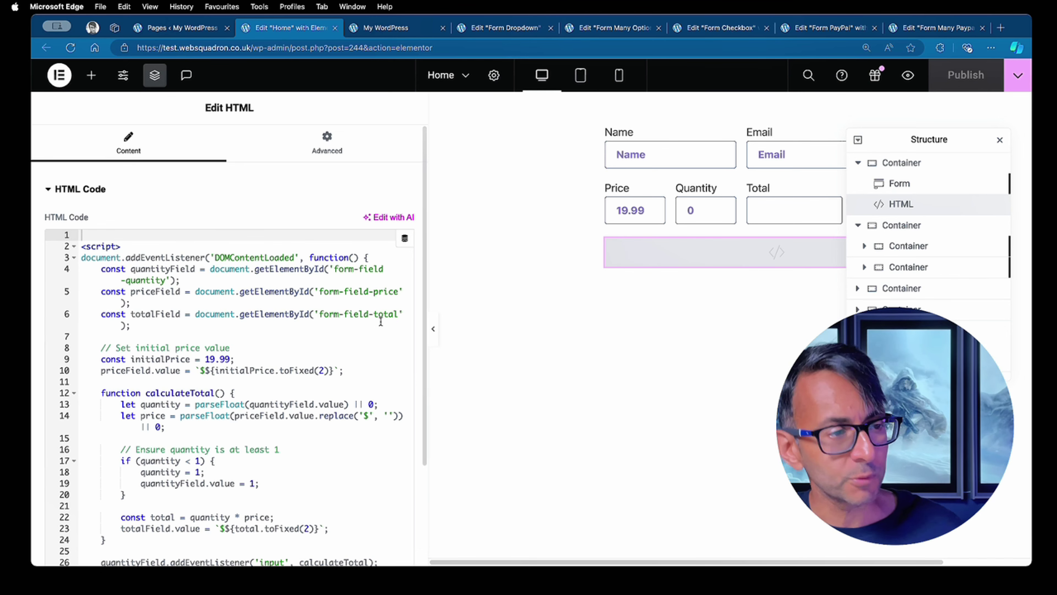
scroll(380, 322, "down", 3)
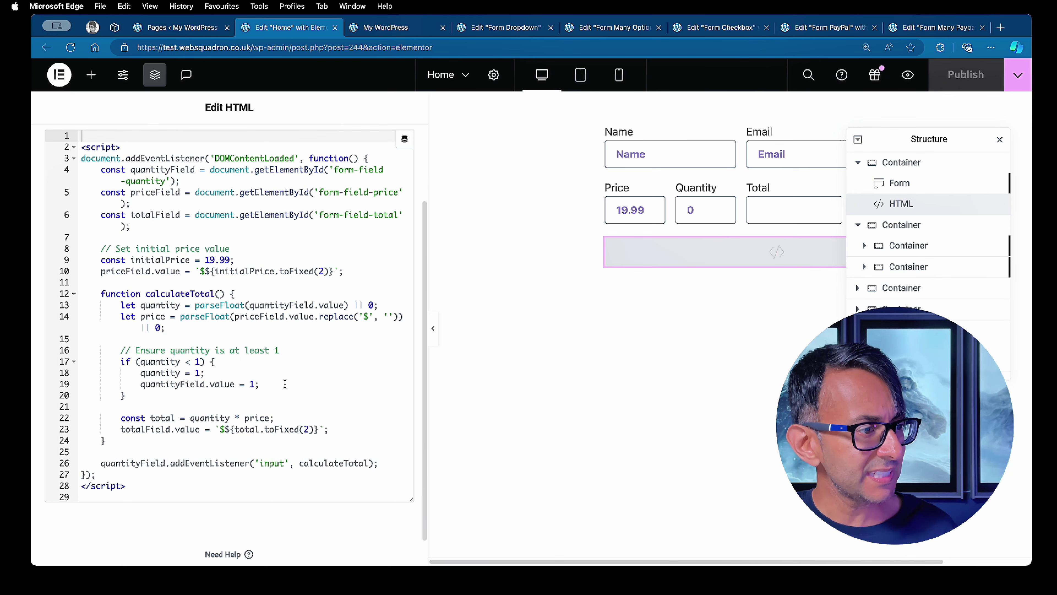
scroll(289, 399, "down", 1)
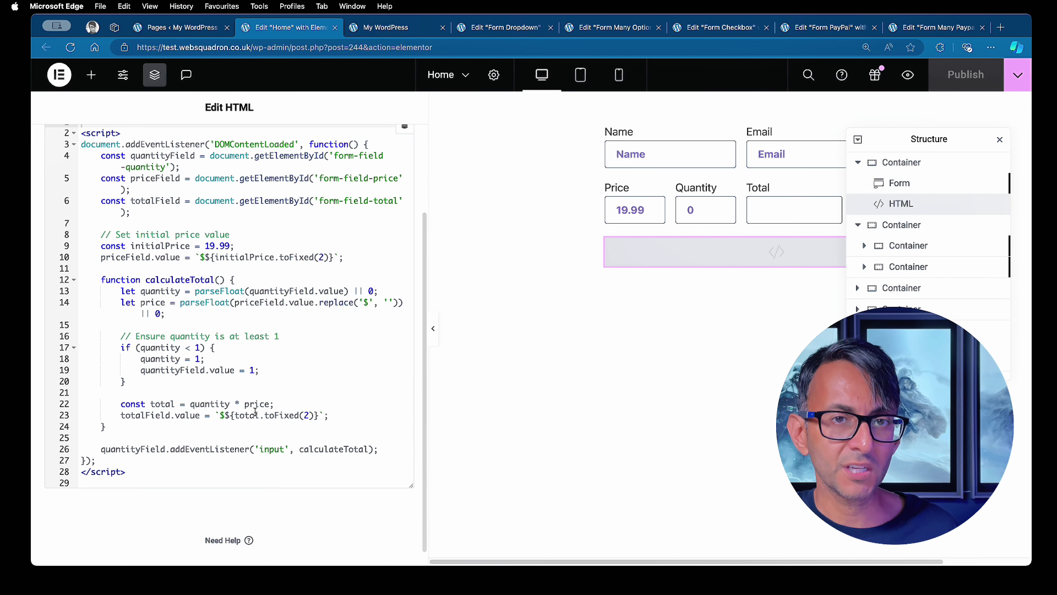
left_click_drag(234, 245, 186, 245)
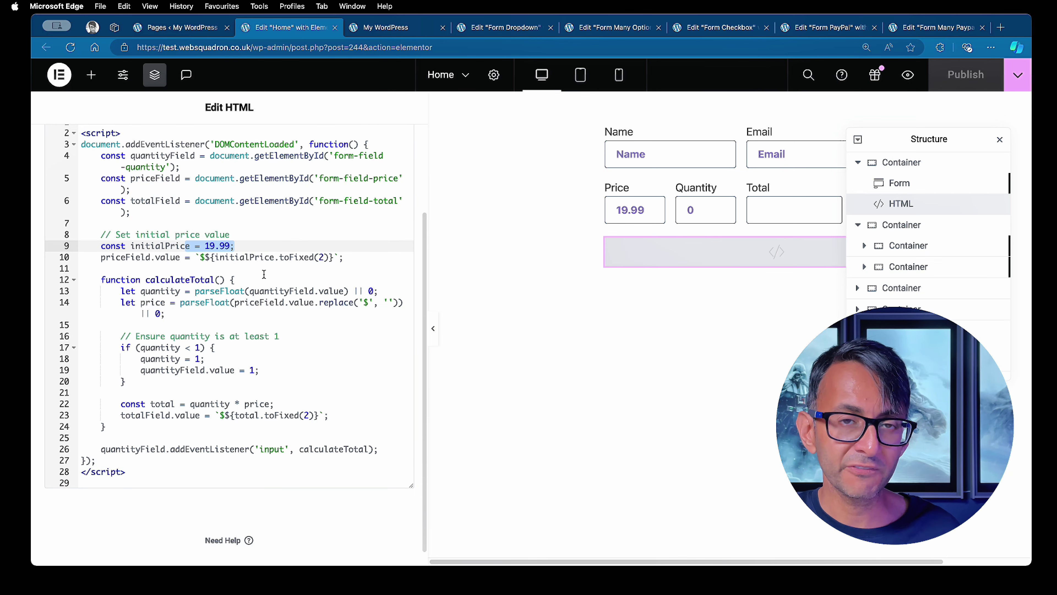
left_click(263, 274)
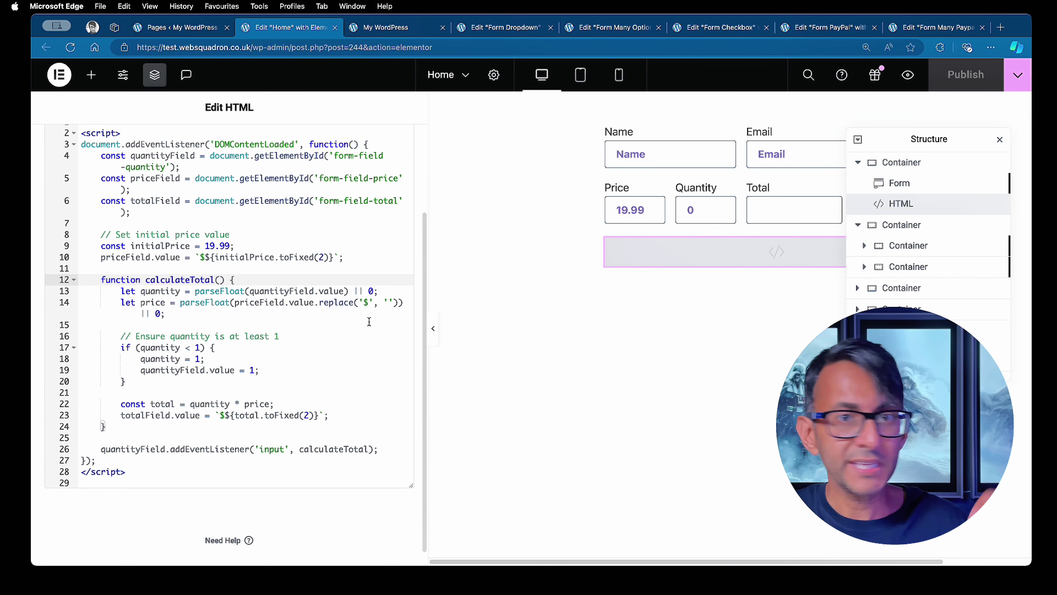
left_click(362, 357)
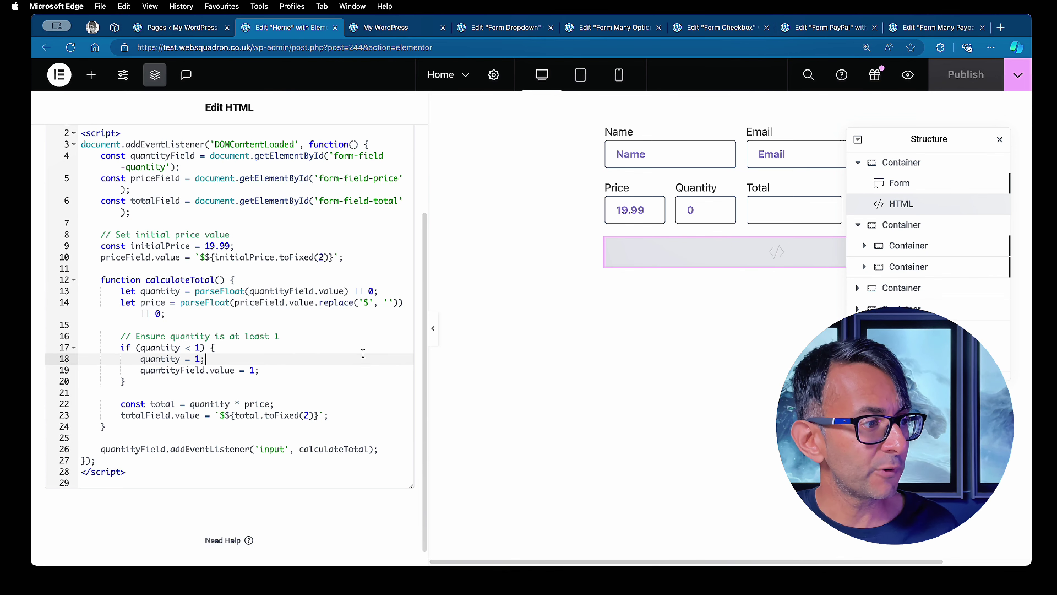
scroll(362, 353, "up", 1)
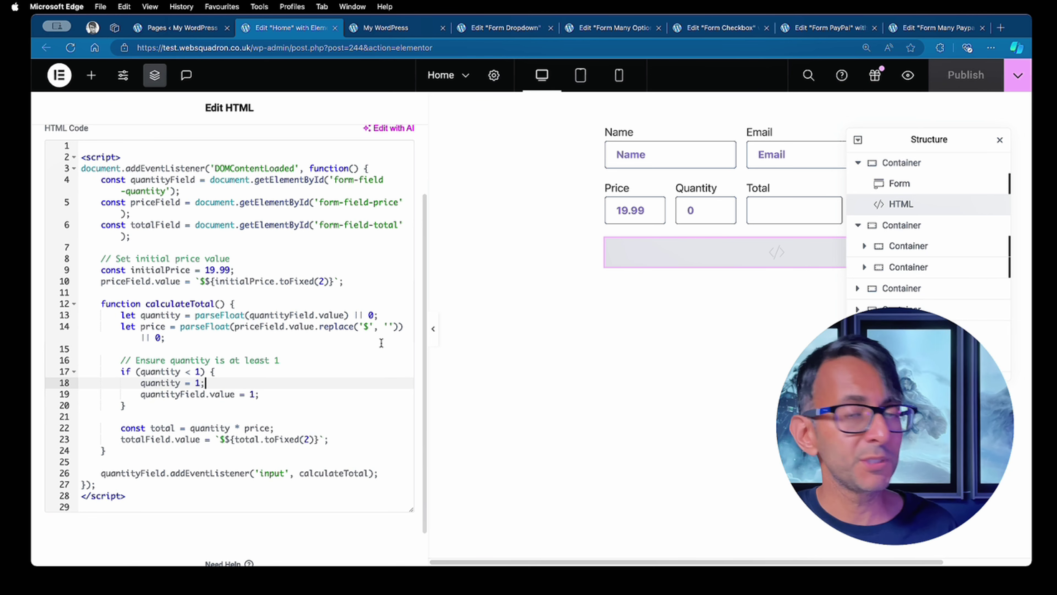
- Open the form's Advanced Custom CSS, showing read-only grey Total styling and hidden submit button
left_click(915, 185)
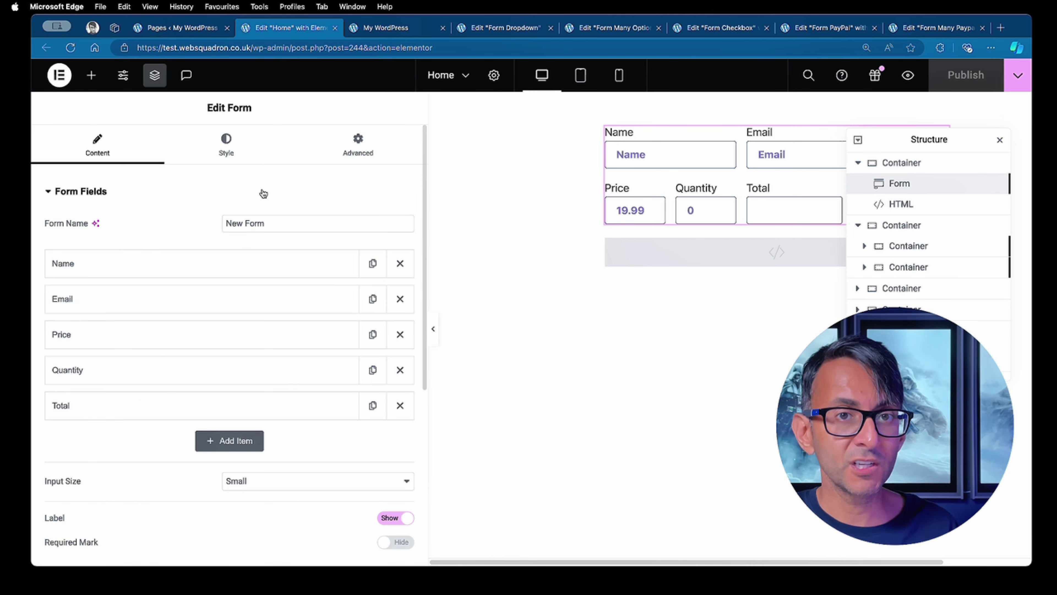
left_click(352, 148)
scroll(322, 284, "down", 10)
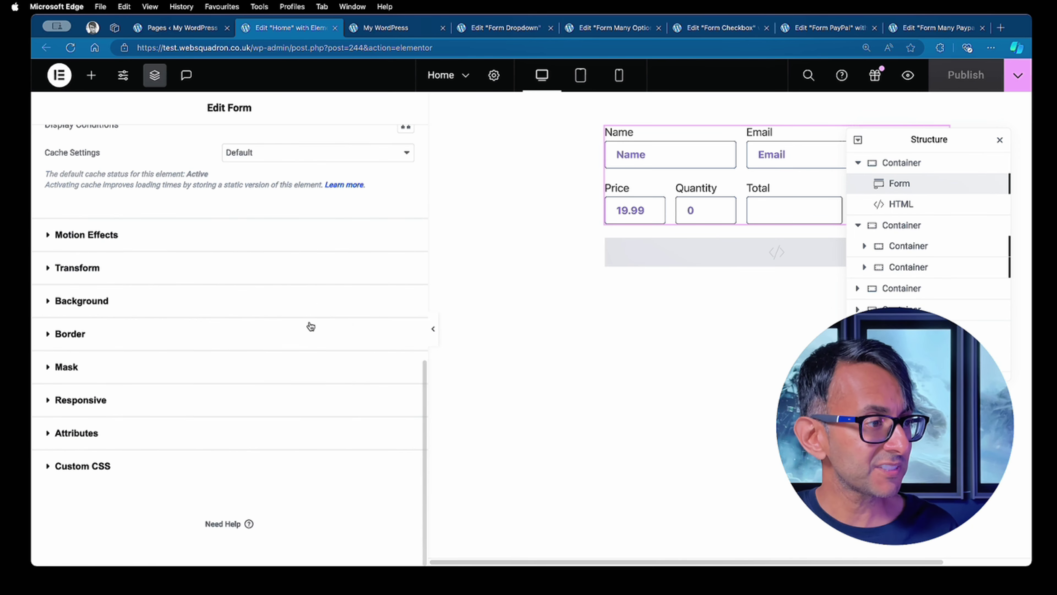
left_click(47, 458)
scroll(166, 416, "down", 5)
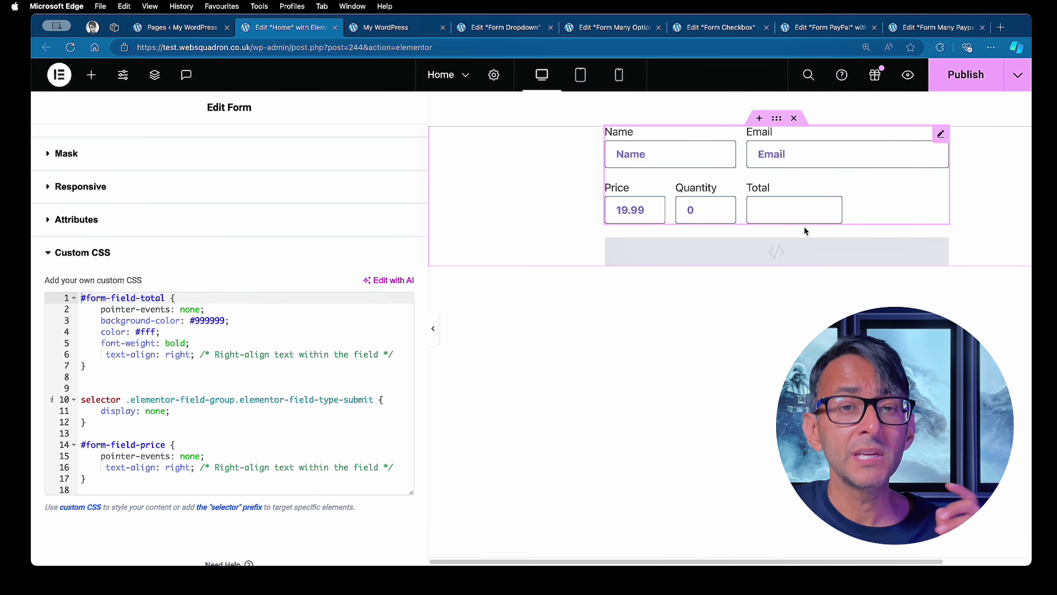
left_click(243, 422)
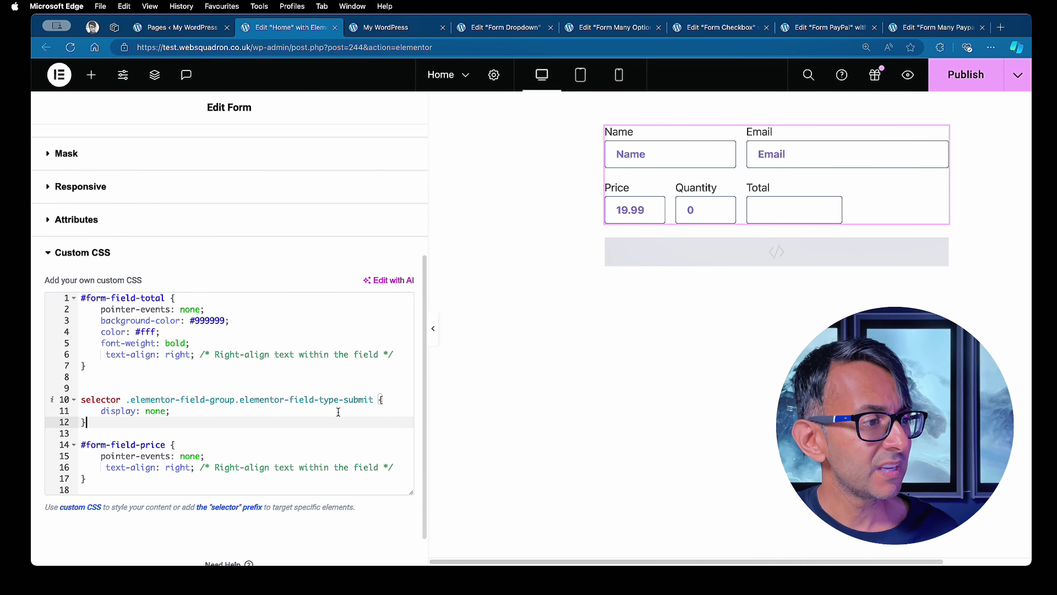
left_click_drag(373, 399, 290, 400)
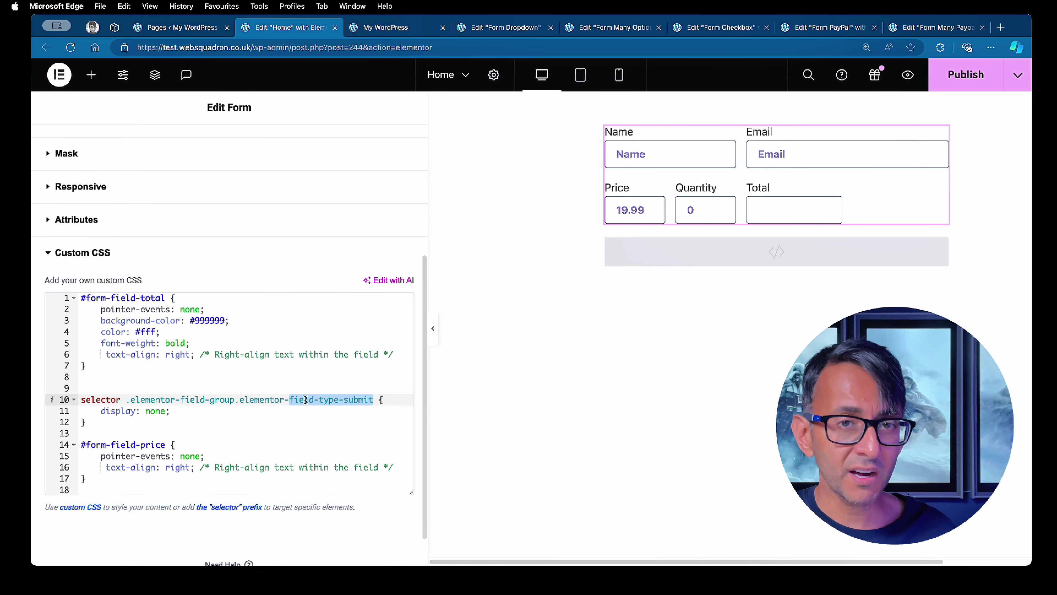
left_click_drag(86, 422, 74, 400)
key("super+c")
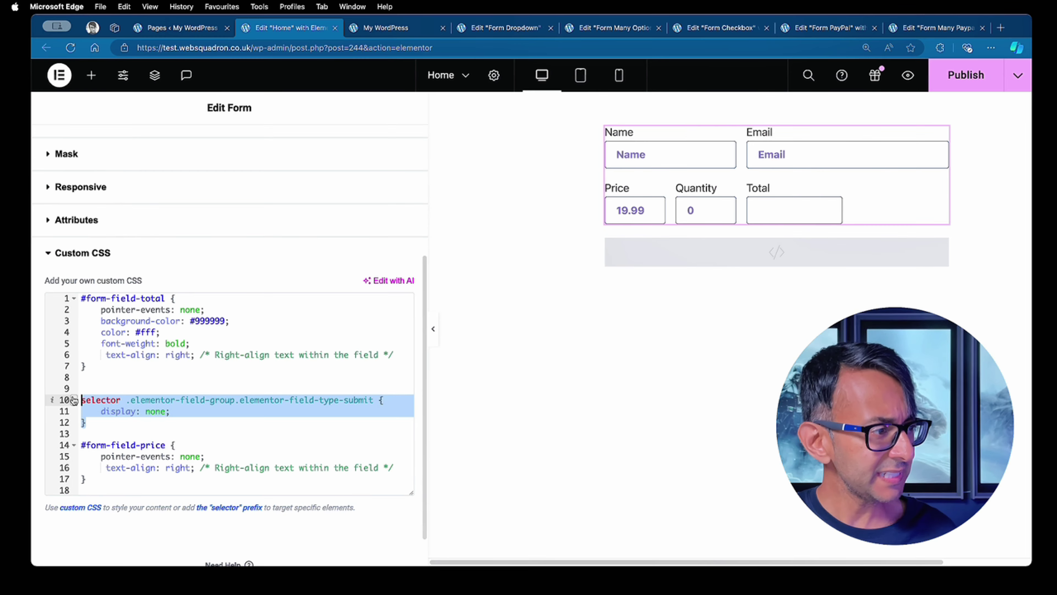
key("BackSpace")
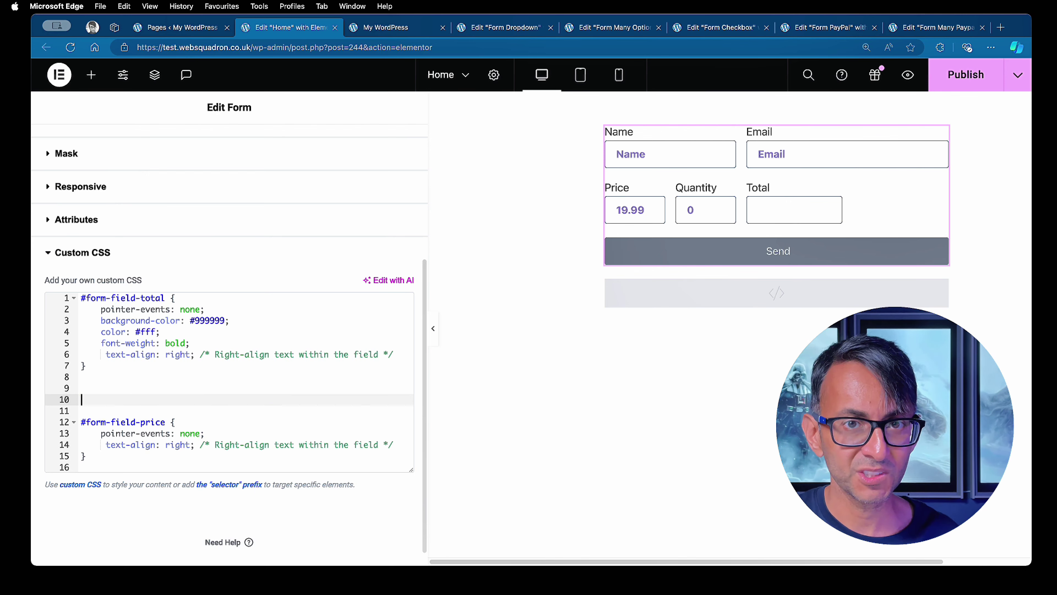
key("super+v")
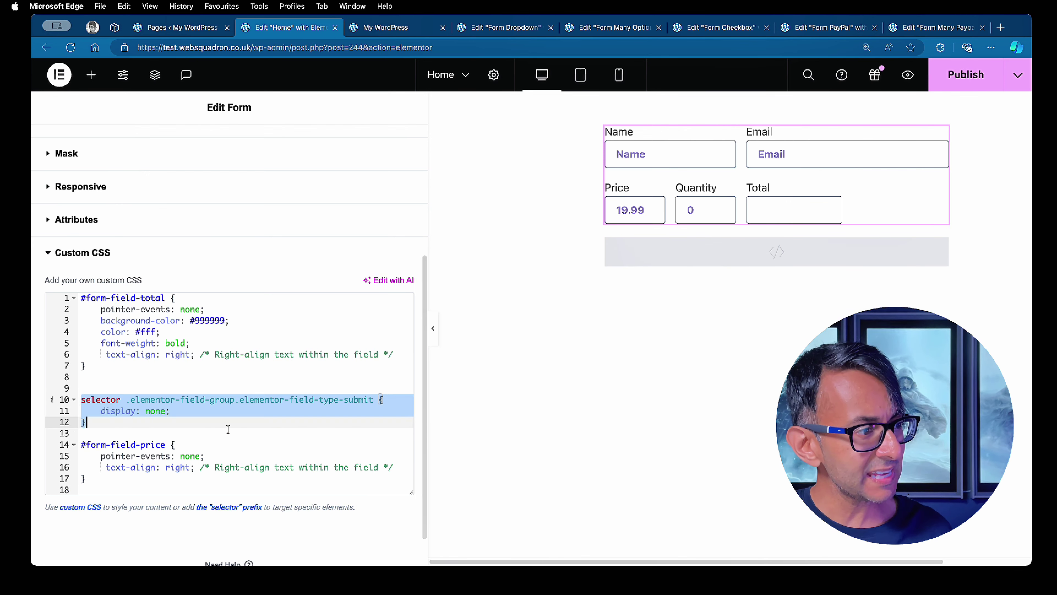
left_click(228, 429)
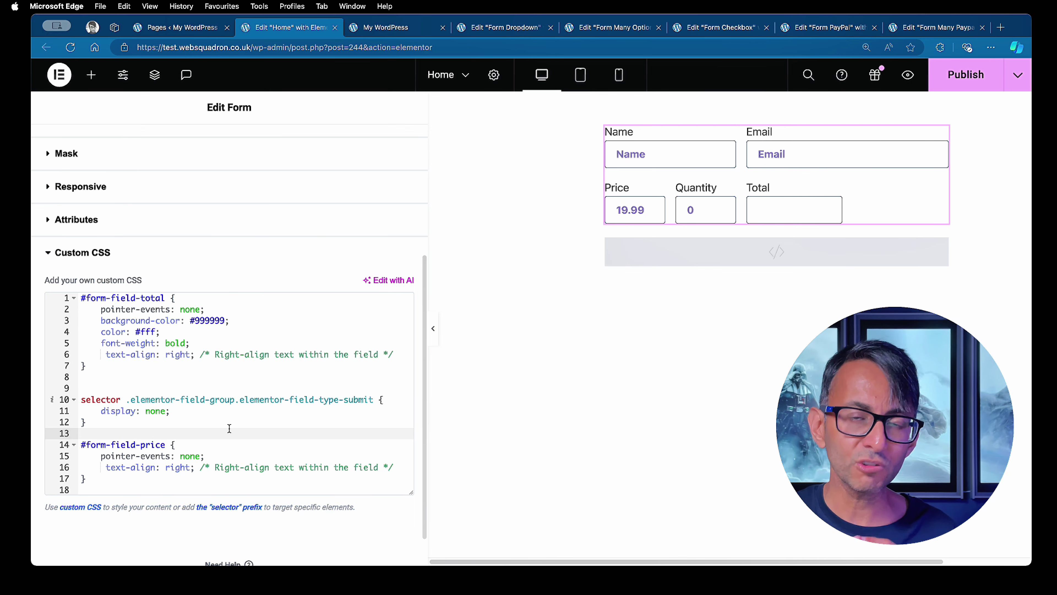
scroll(208, 446, "down", 1)
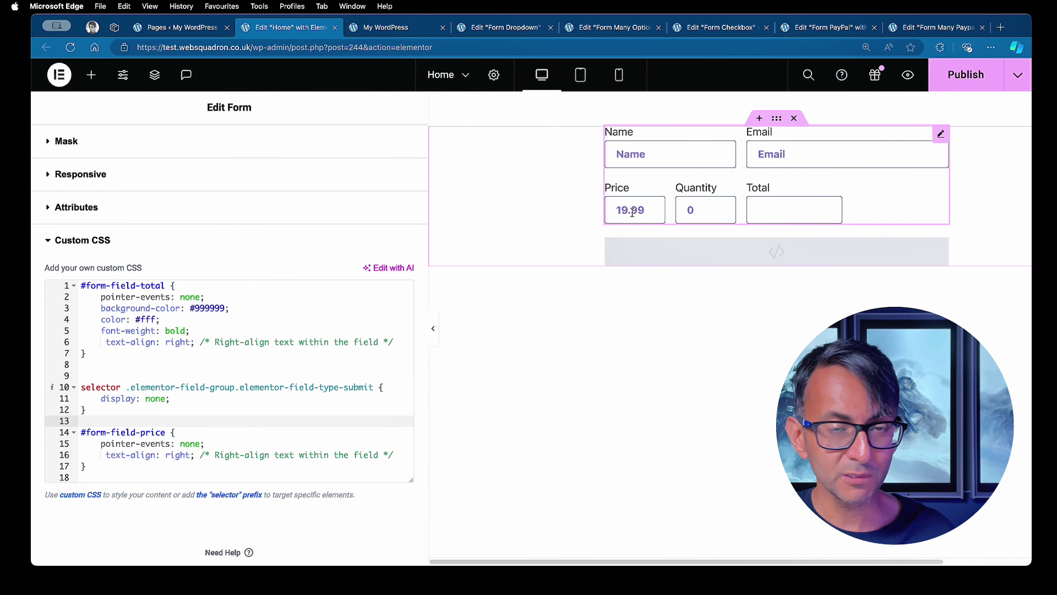
left_click(173, 477)
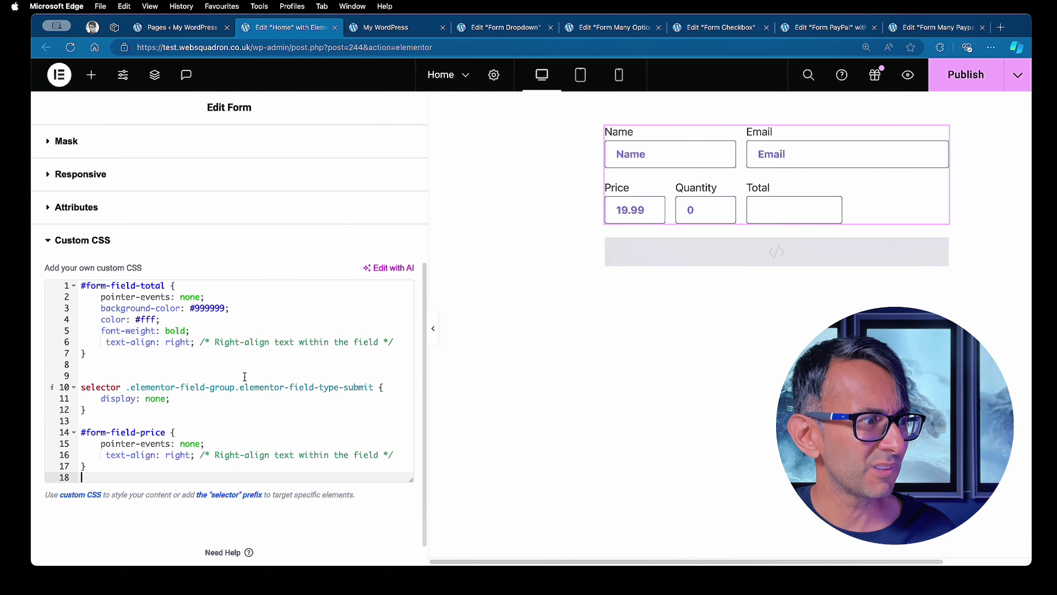
left_click(253, 420)
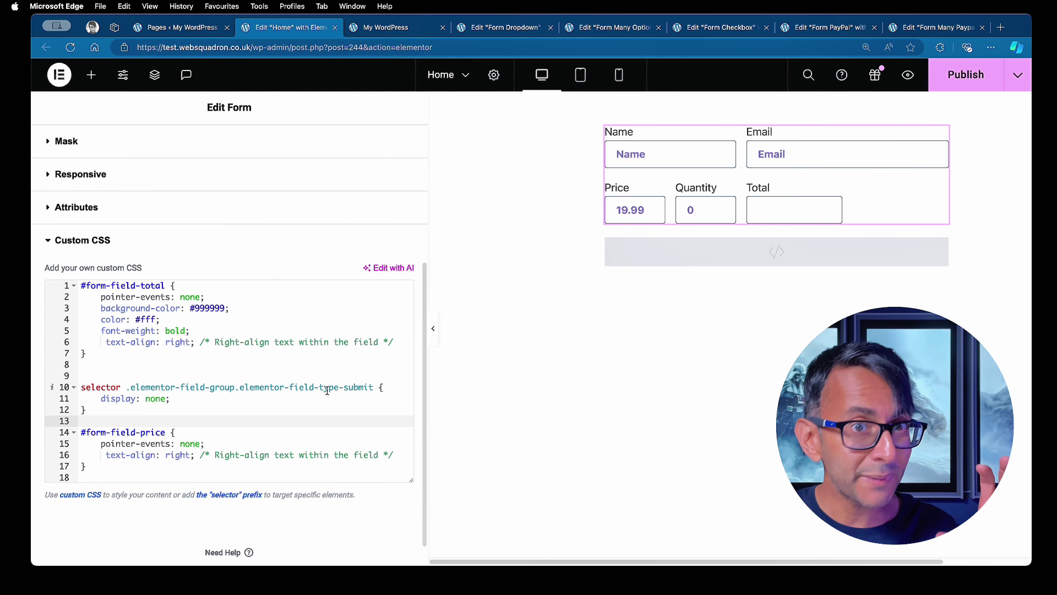
- Save and preview the page, then set Quantity to 5 to get a Total of $99.95
left_click(965, 74)
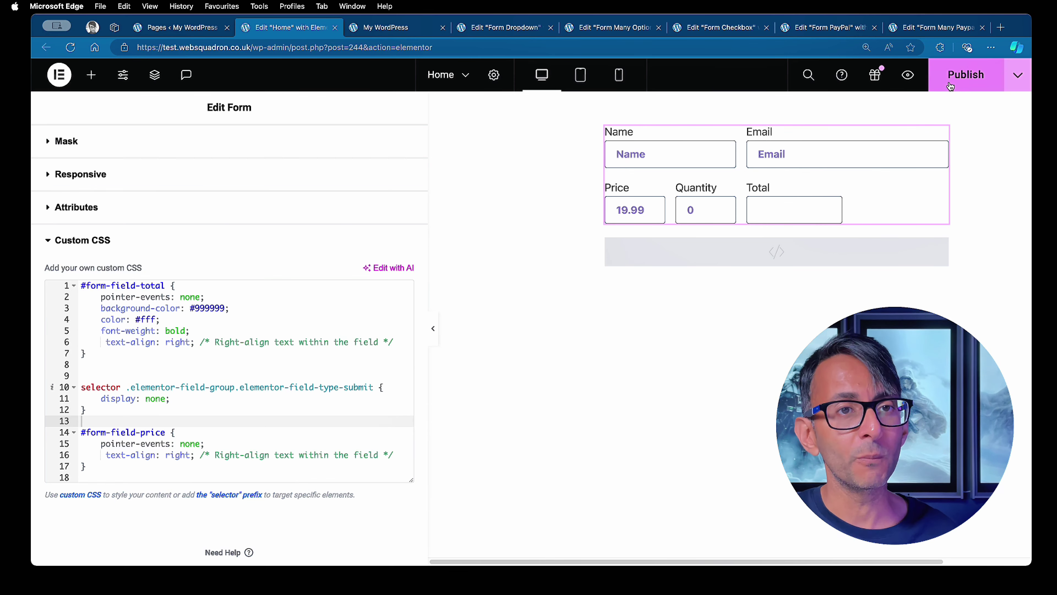
key("ctrl+Tab")
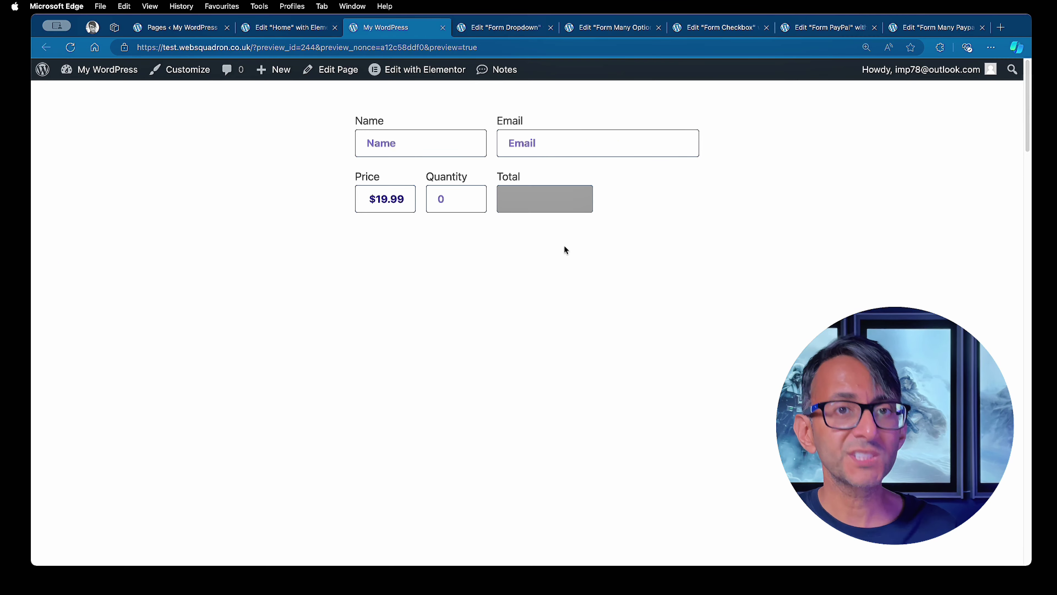
left_click(469, 194)
key("Up")
key("Up")
key("Up")
key("Up")
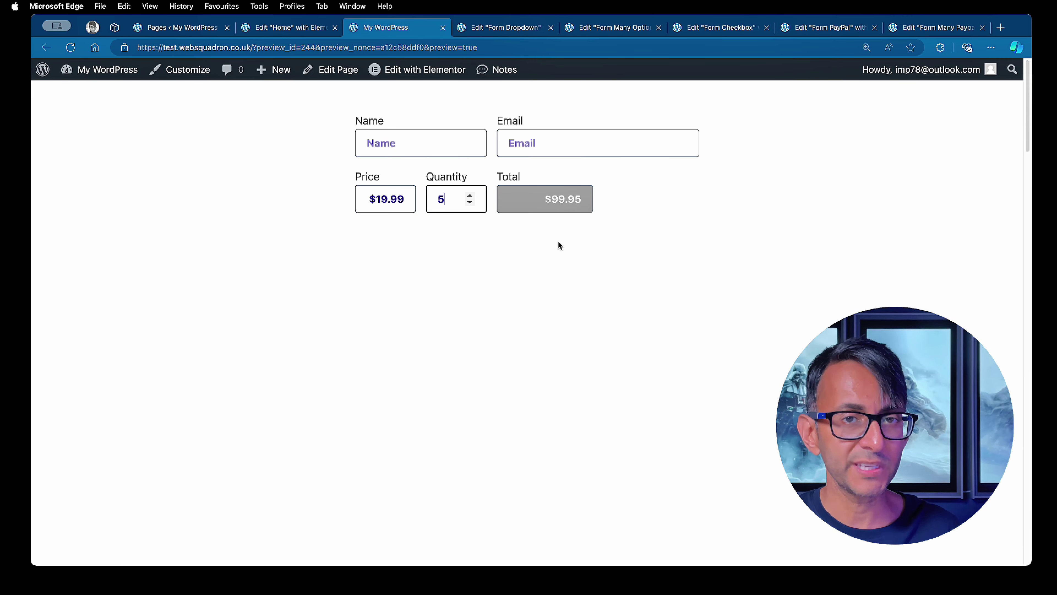